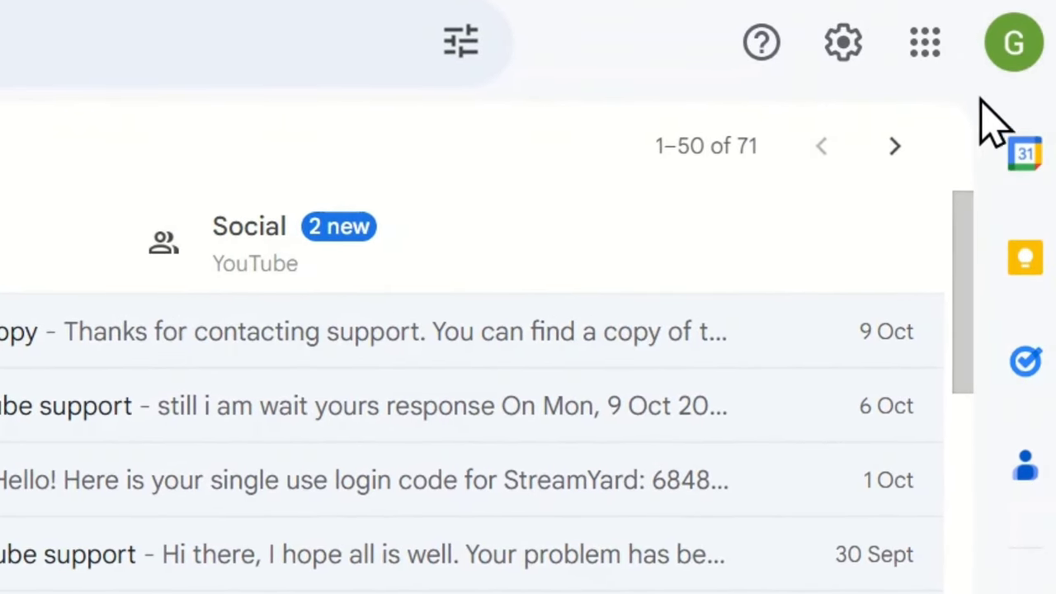
# Open Google Drive from the Google apps list of this Gmail account
pyautogui.click(926, 46)
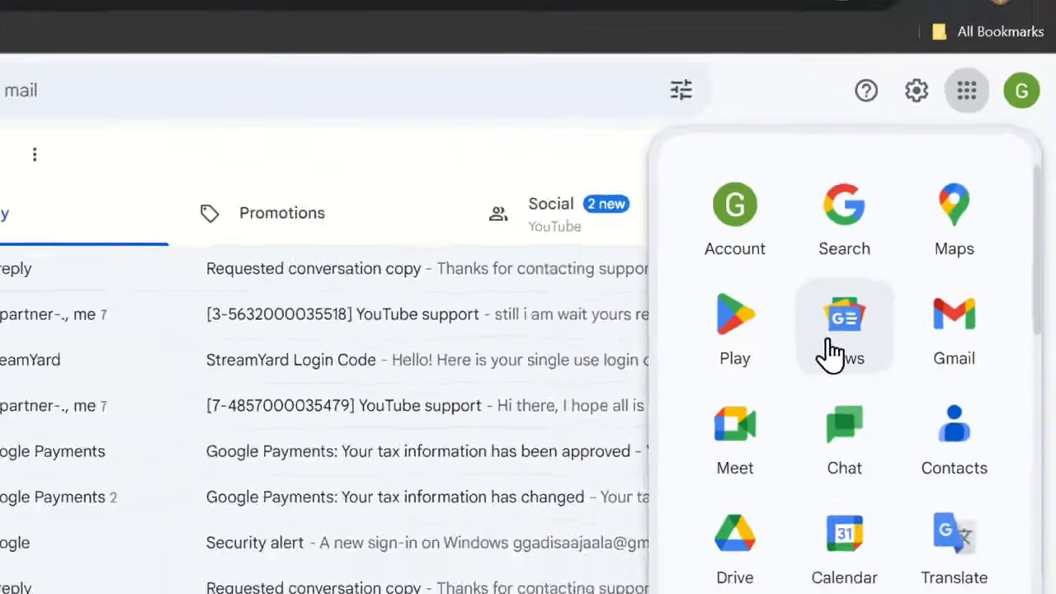
pyautogui.scroll(-3, 697, 445)
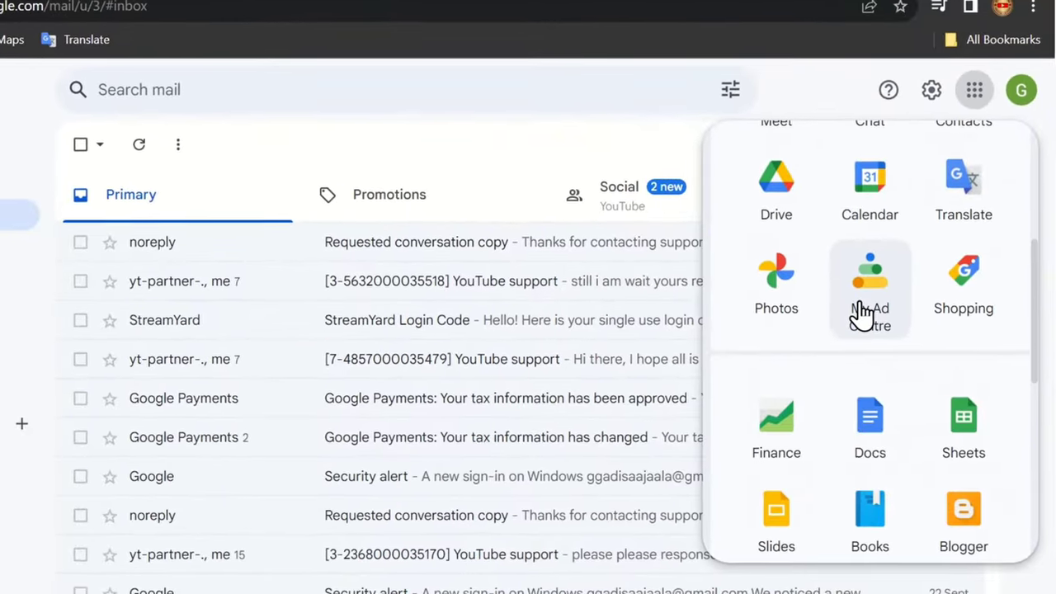
pyautogui.scroll(3, 858, 309)
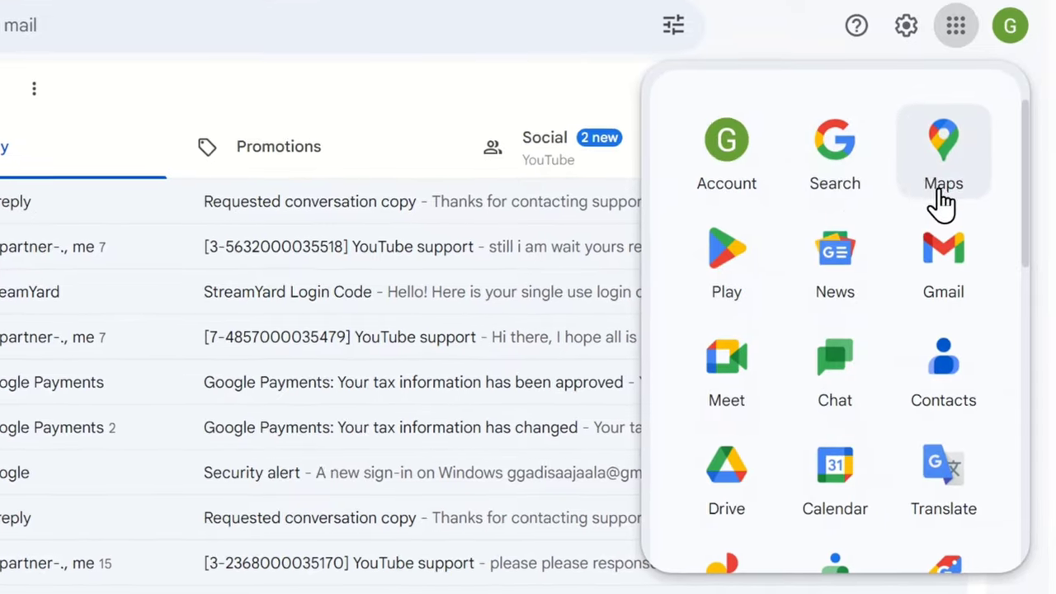
pyautogui.scroll(-3, 829, 272)
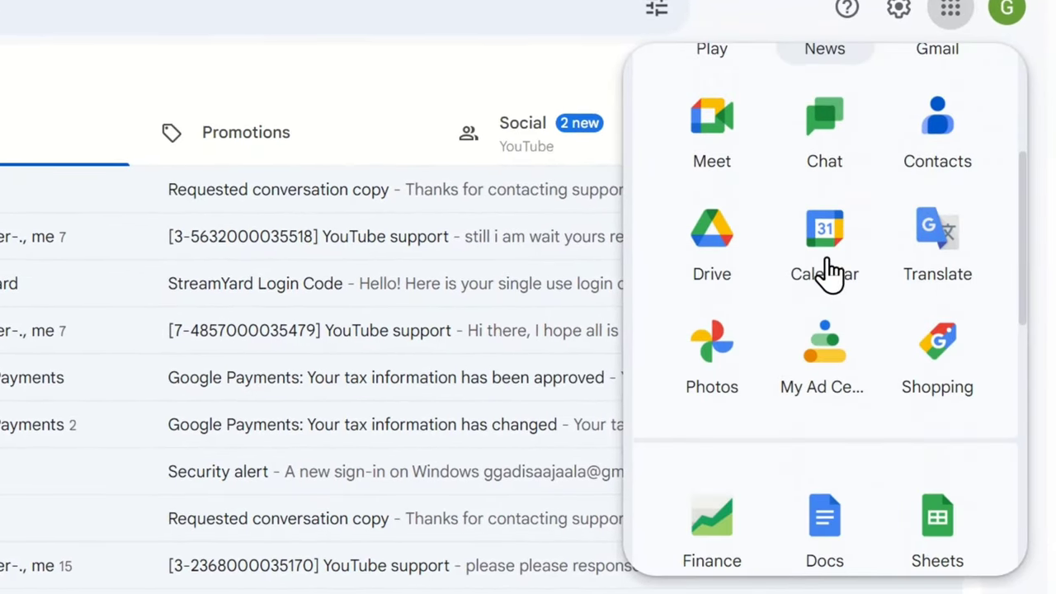
pyautogui.scroll(-2, 827, 272)
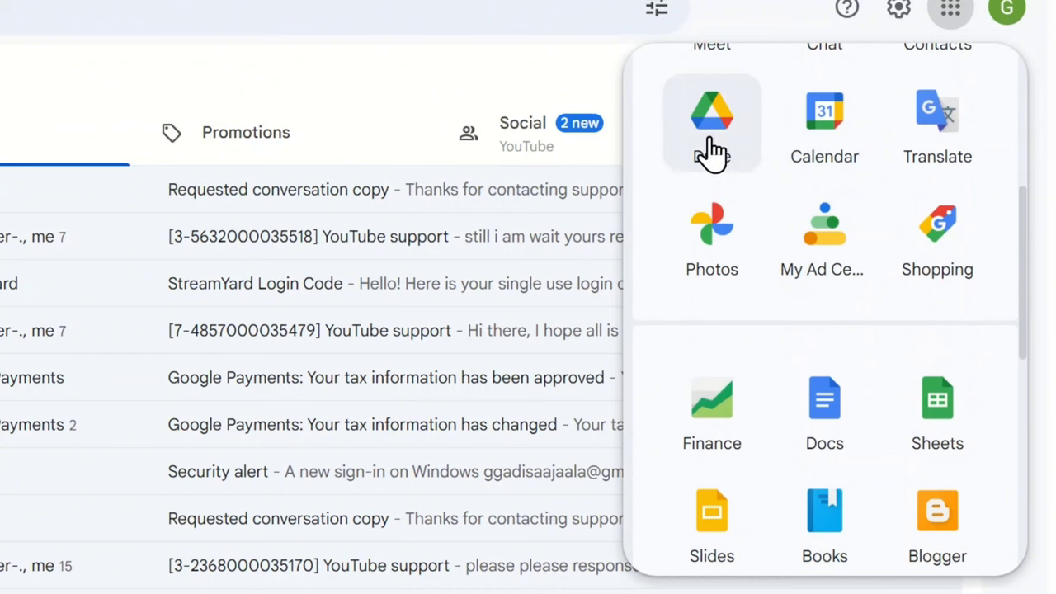
pyautogui.scroll(2, 701, 202)
pyautogui.scroll(-4, 765, 256)
pyautogui.scroll(4, 768, 253)
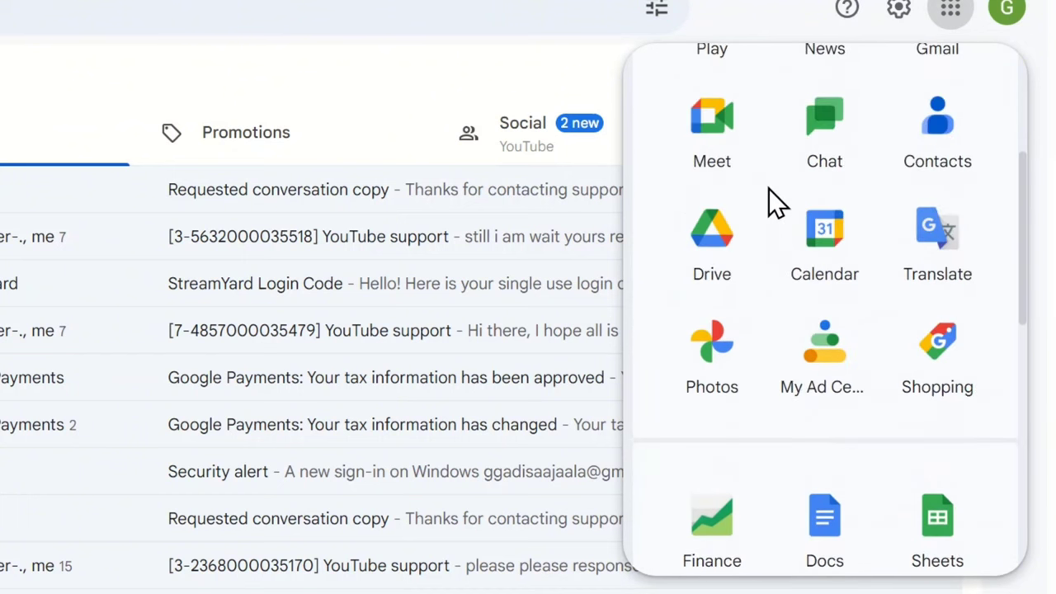
pyautogui.scroll(-8, 768, 193)
pyautogui.scroll(7, 766, 207)
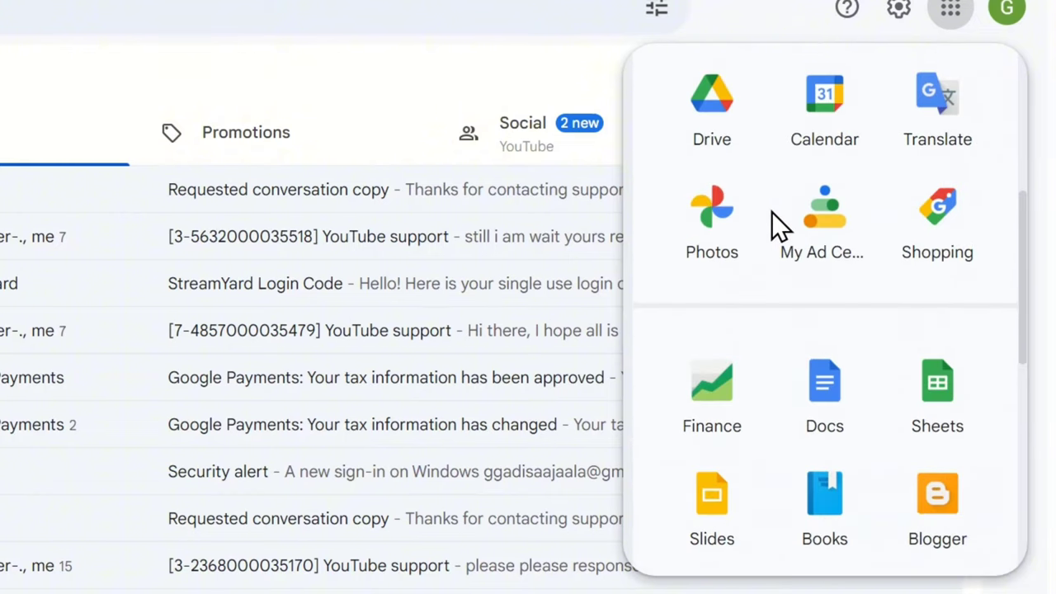
pyautogui.scroll(6, 769, 220)
pyautogui.scroll(-4, 747, 239)
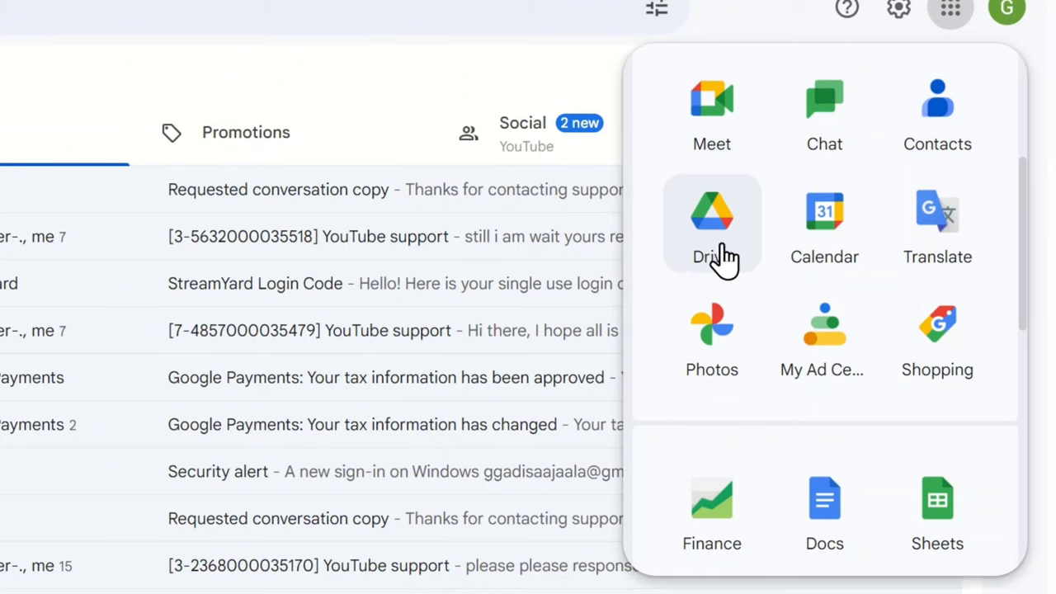
pyautogui.click(715, 221)
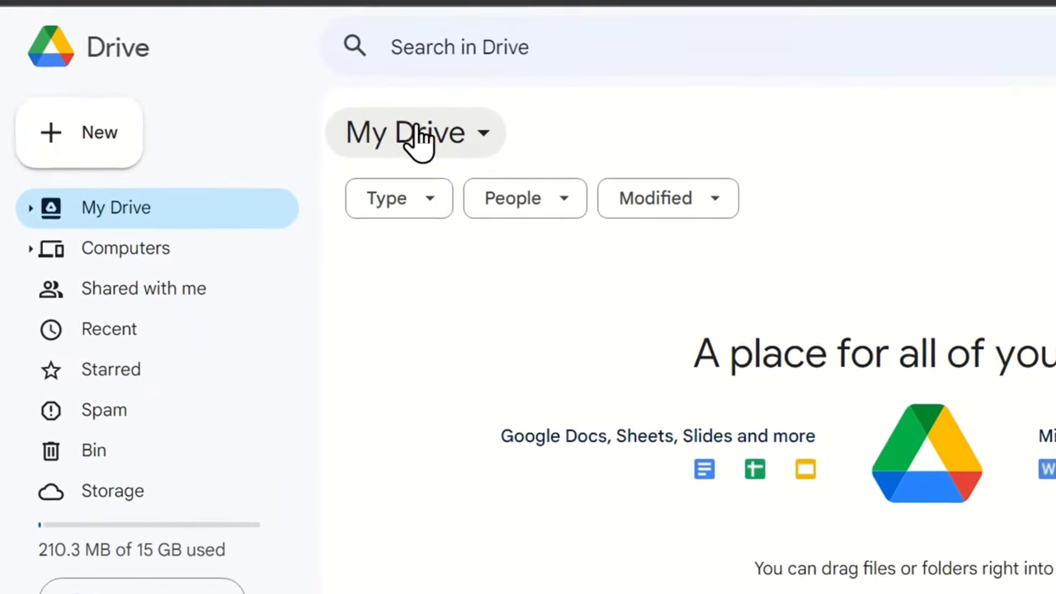
# Create a new folder named "suurraa" in My Drive
pyautogui.click(427, 147)
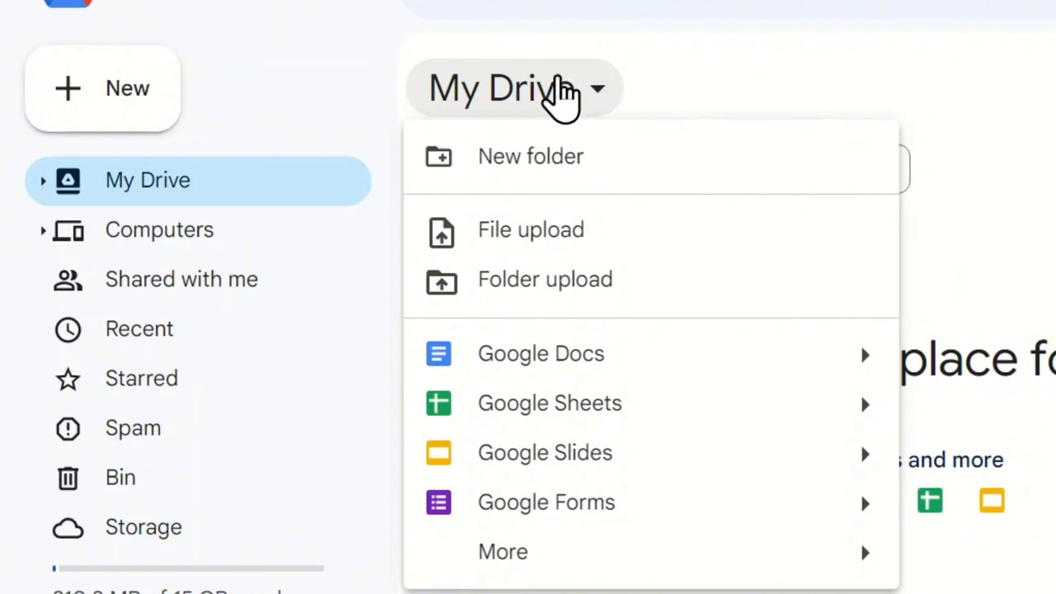
pyautogui.click(585, 174)
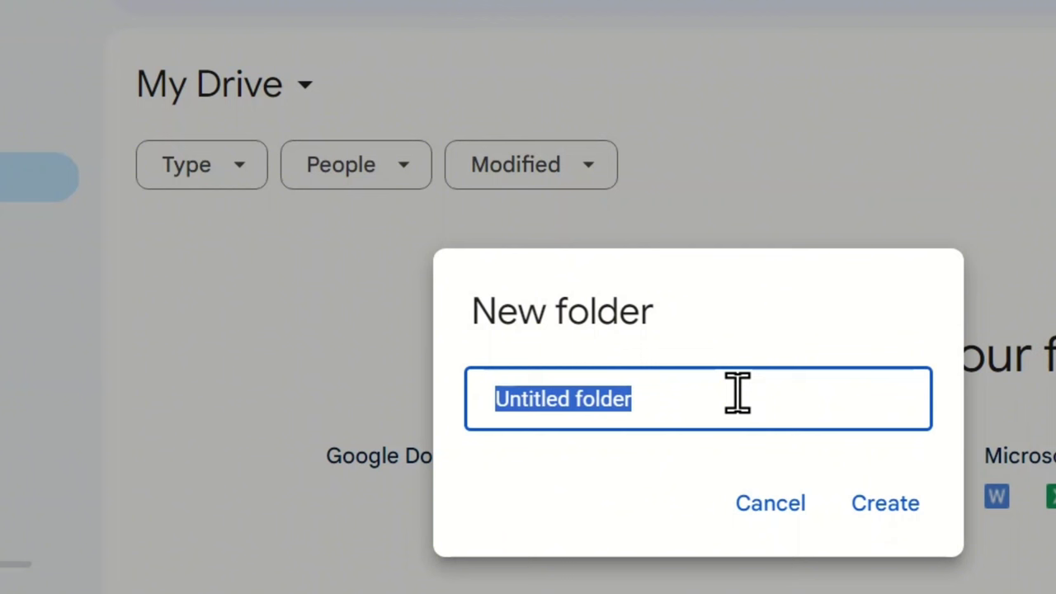
pyautogui.write('suurra')
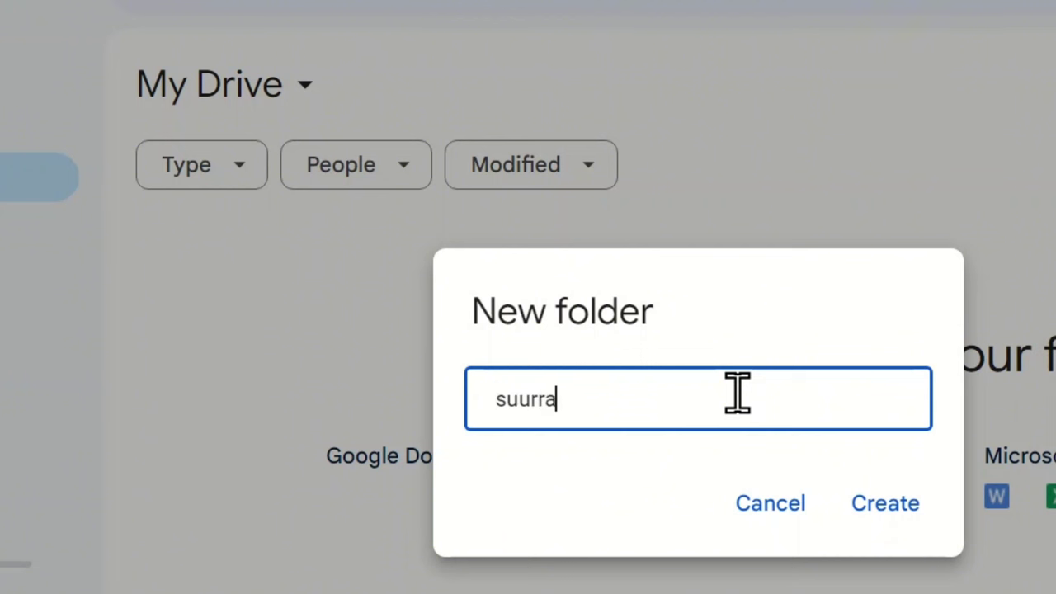
pyautogui.write('a')
pyautogui.click(931, 504)
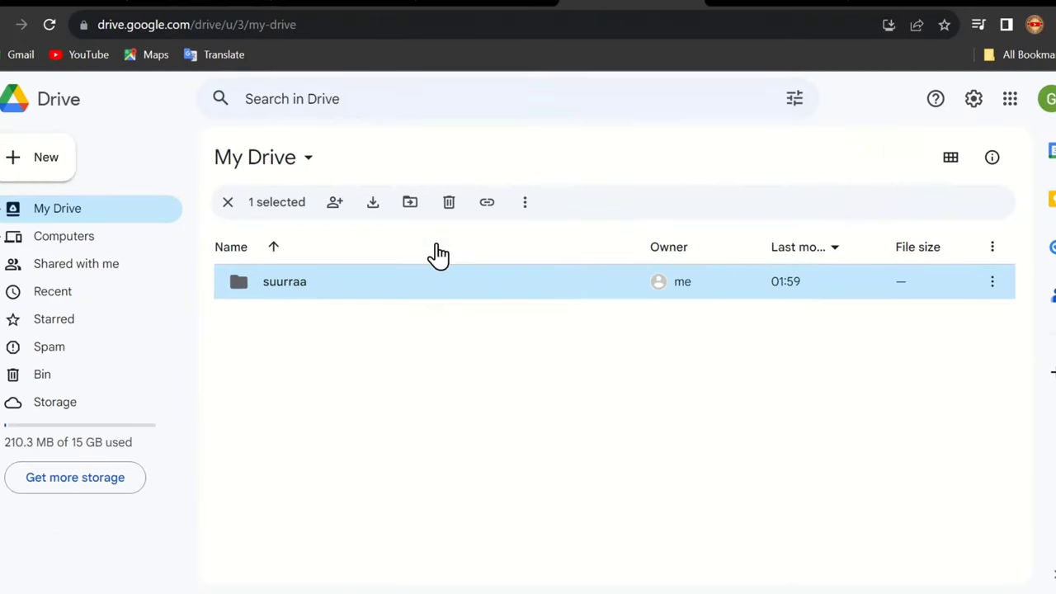
# Upload the image "WhatsApp Image 2023-09-08 at 22.09.15.jpg" from the Desktop to My Drive and clear the folder selection
pyautogui.click(287, 167)
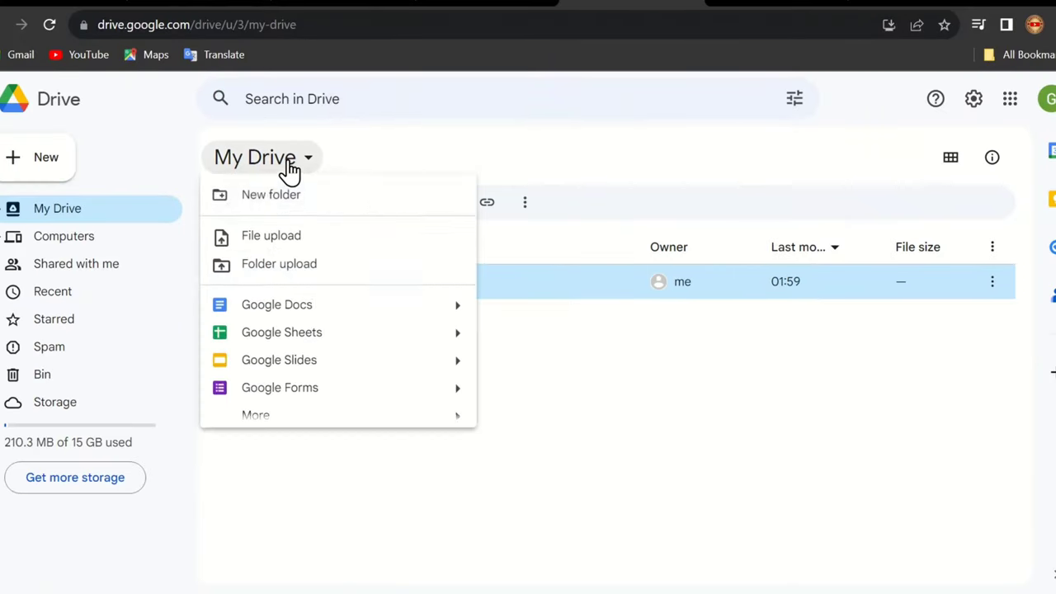
pyautogui.click(323, 245)
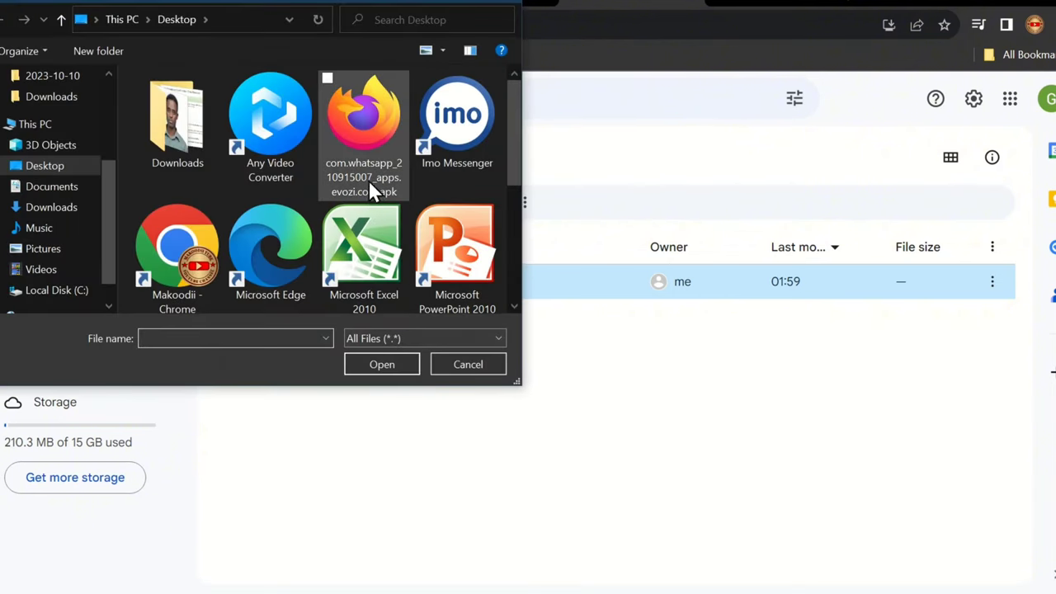
pyautogui.scroll(-3, 368, 180)
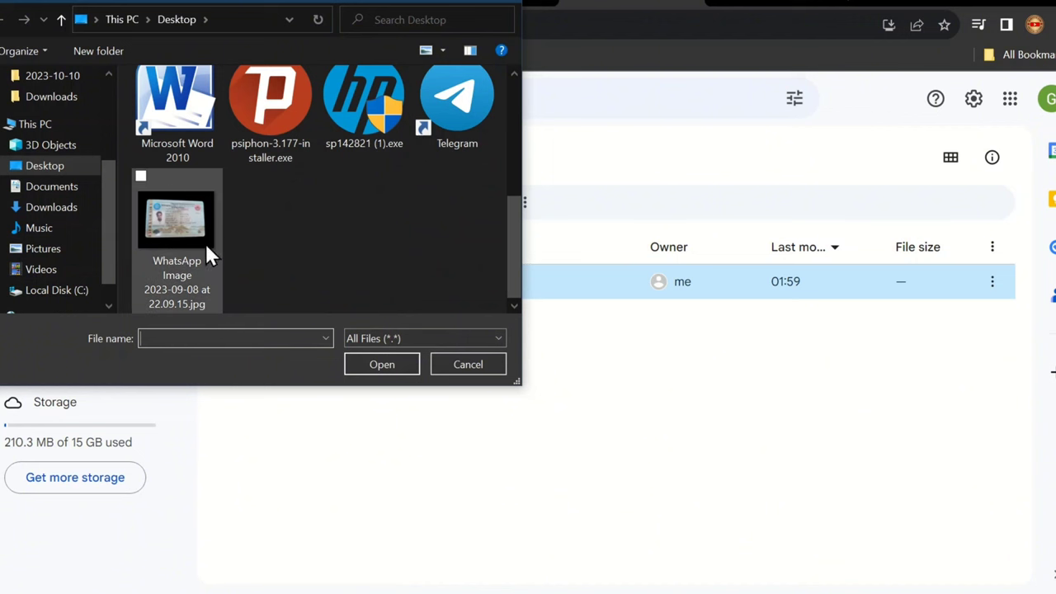
pyautogui.click(181, 225)
pyautogui.click(376, 364)
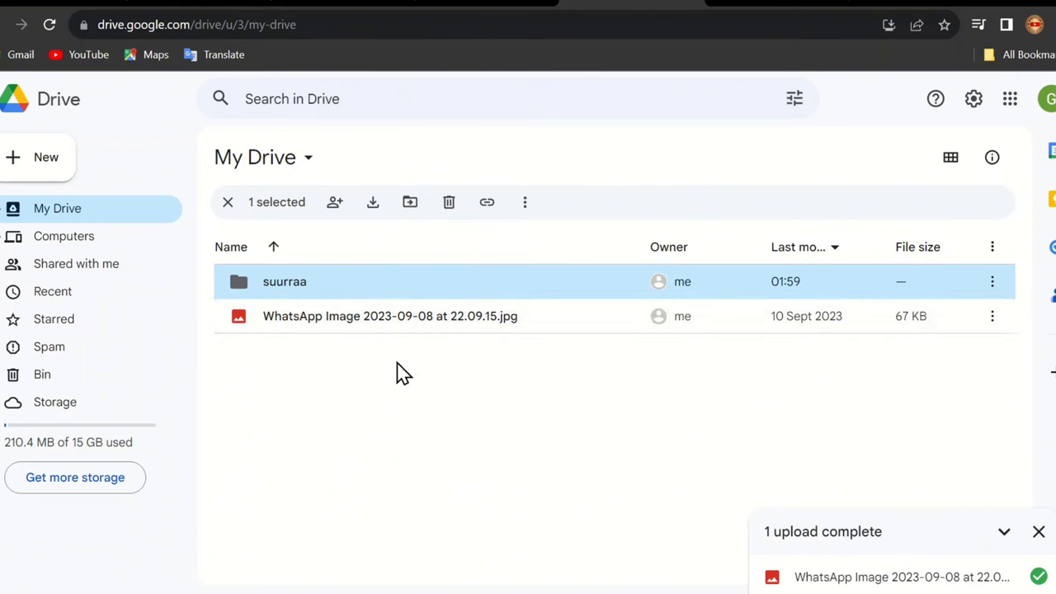
pyautogui.click(508, 424)
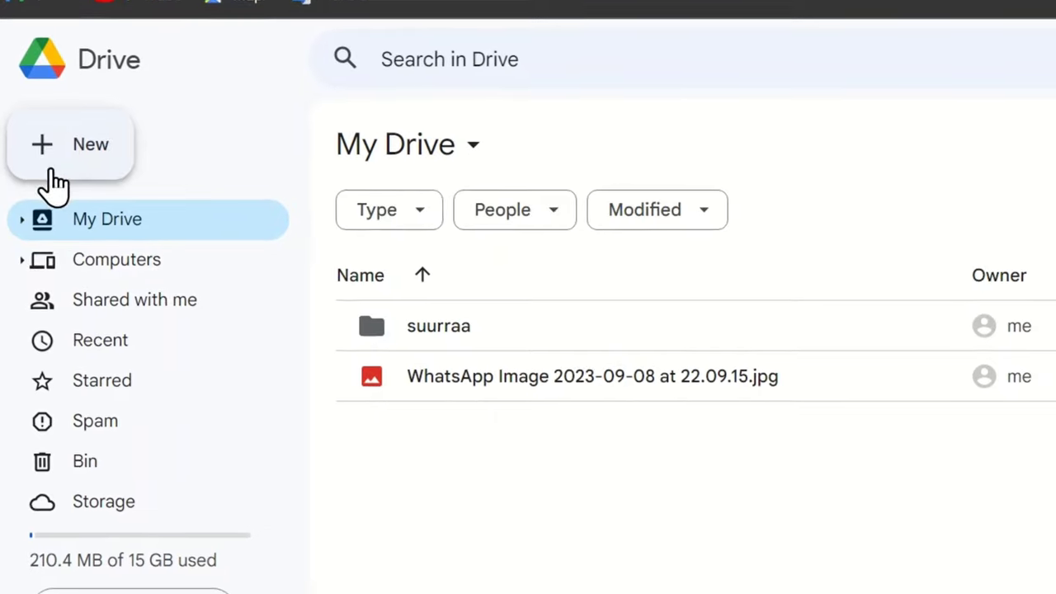
pyautogui.click(62, 142)
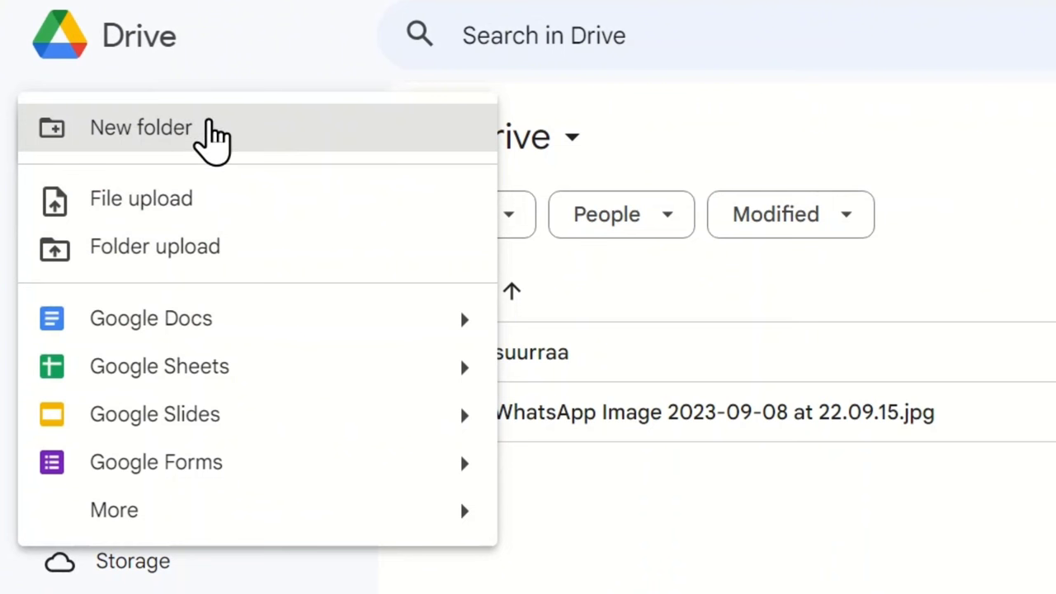
pyautogui.press('Escape')
pyautogui.click(126, 140)
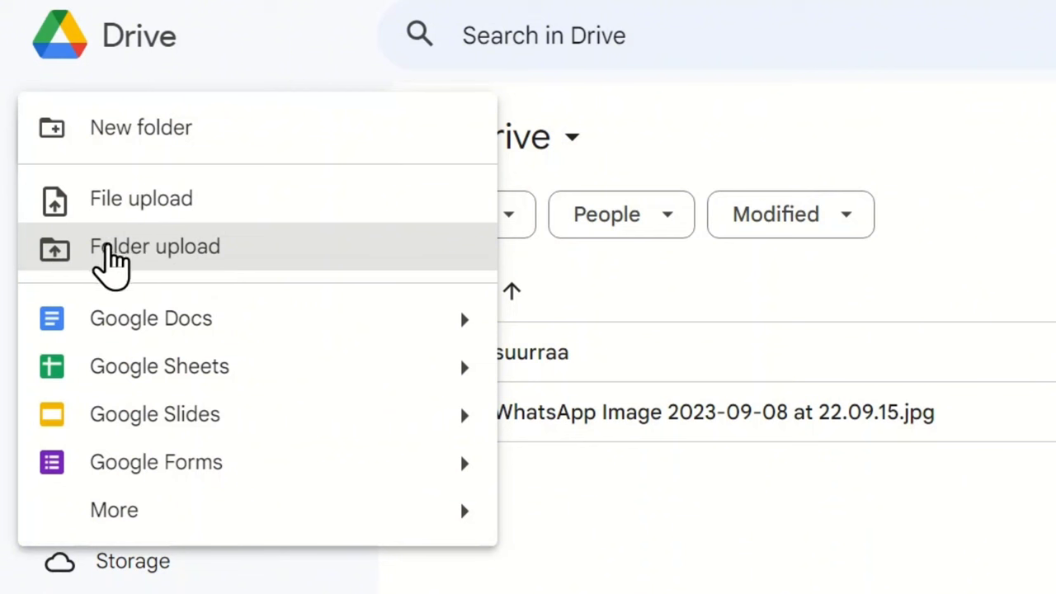
pyautogui.click(235, 247)
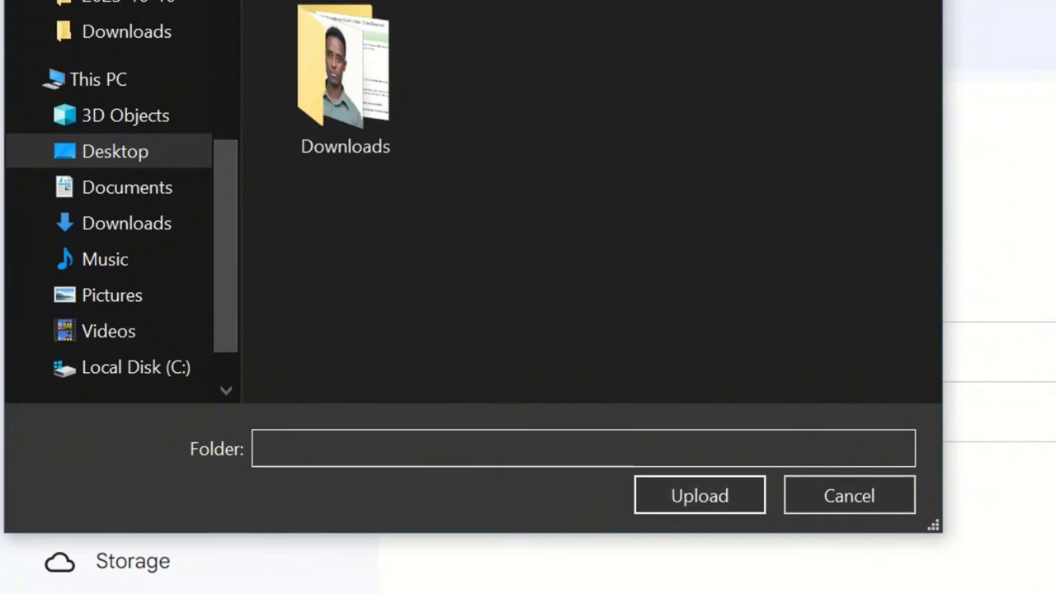
pyautogui.press('Escape')
# Upload the "Microsoft PowerPoint 2010" item from the Desktop to My Drive as a file
pyautogui.click(83, 139)
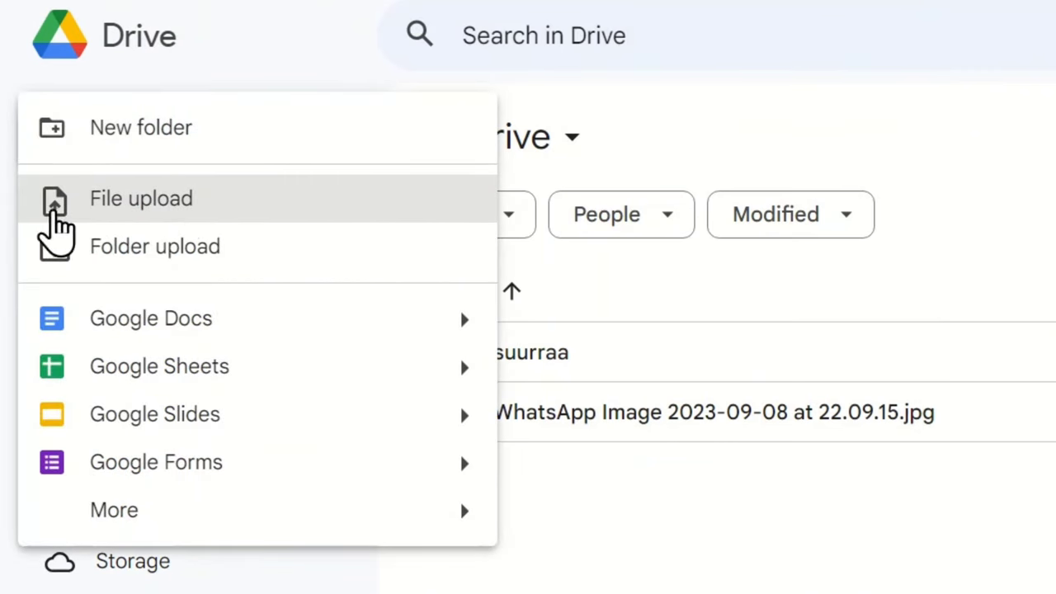
pyautogui.click(192, 208)
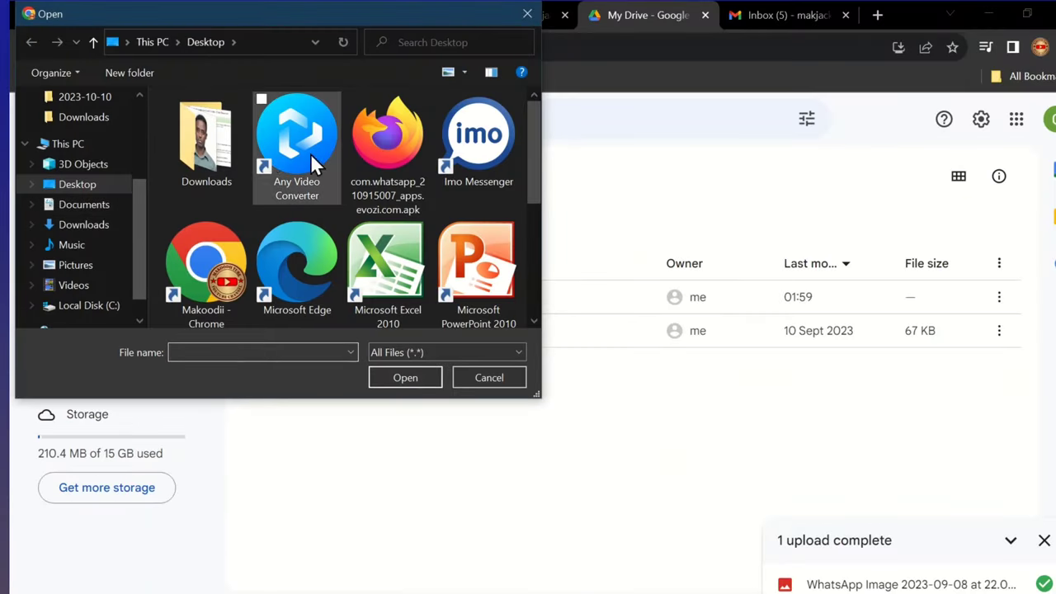
pyautogui.scroll(-3, 247, 202)
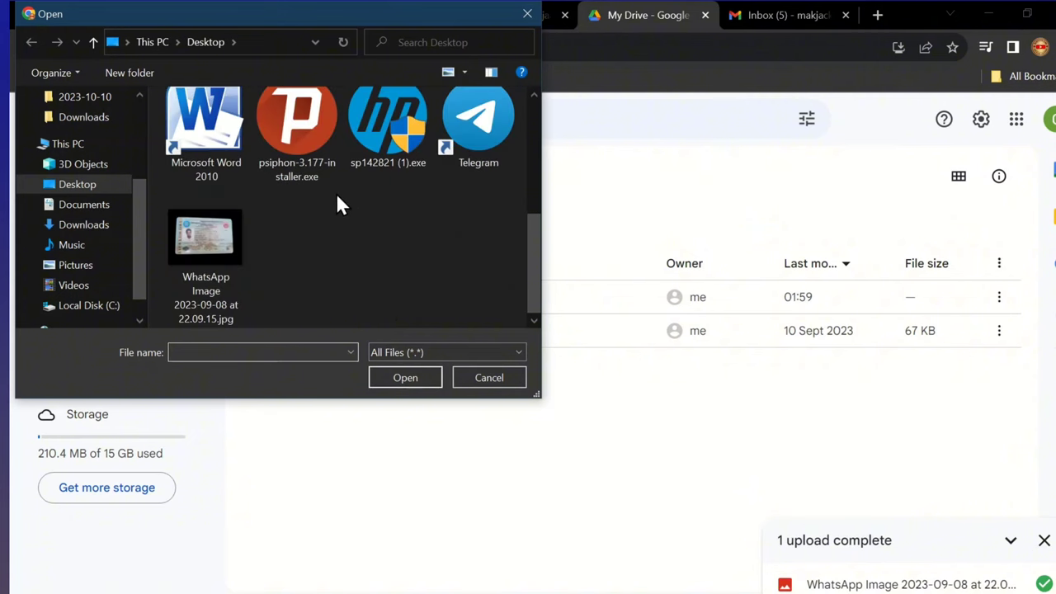
pyautogui.scroll(5, 337, 200)
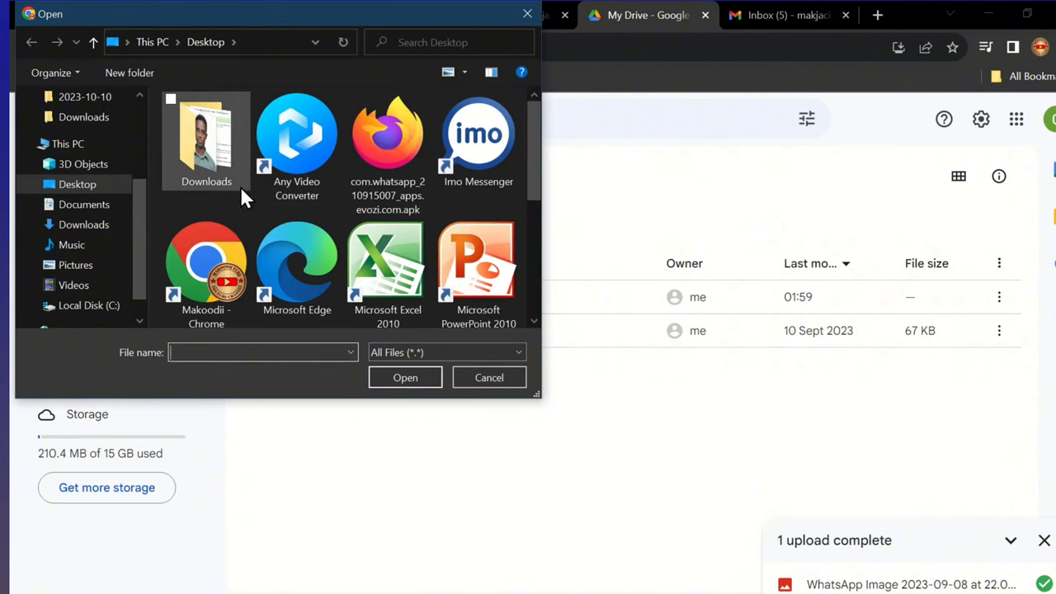
pyautogui.scroll(-1, 295, 236)
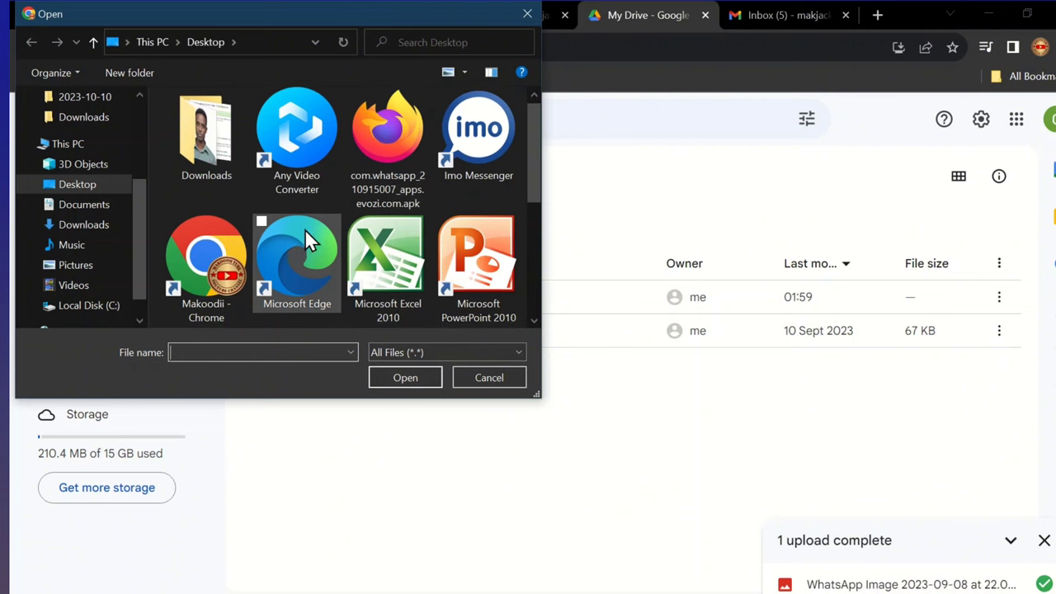
pyautogui.click(477, 273)
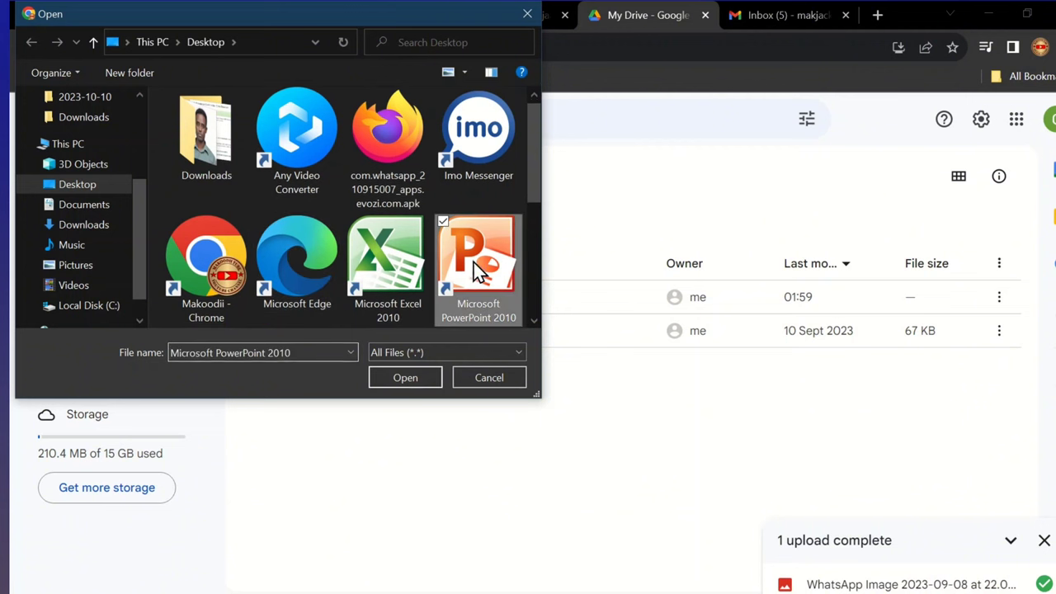
pyautogui.click(403, 378)
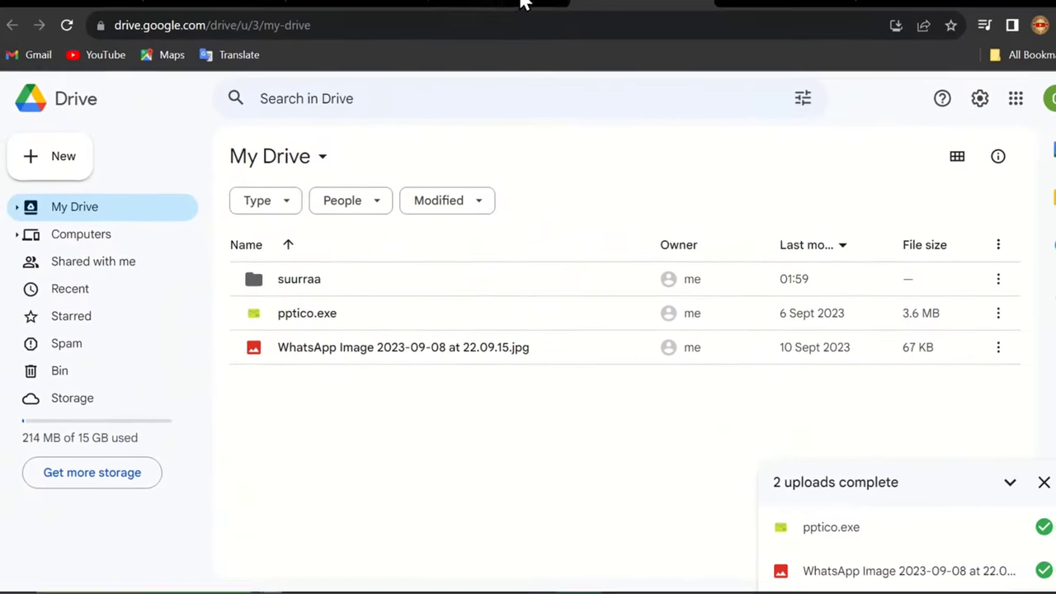
# Switch to the other account's Gmail inbox and open its Google Drive from the Google apps list
pyautogui.click(509, 0)
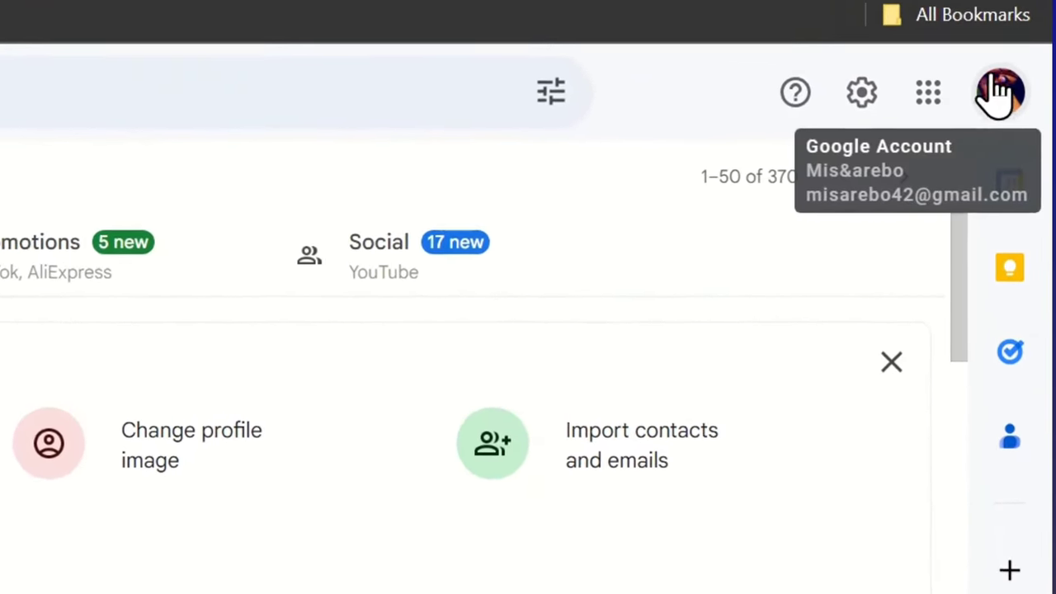
pyautogui.click(921, 88)
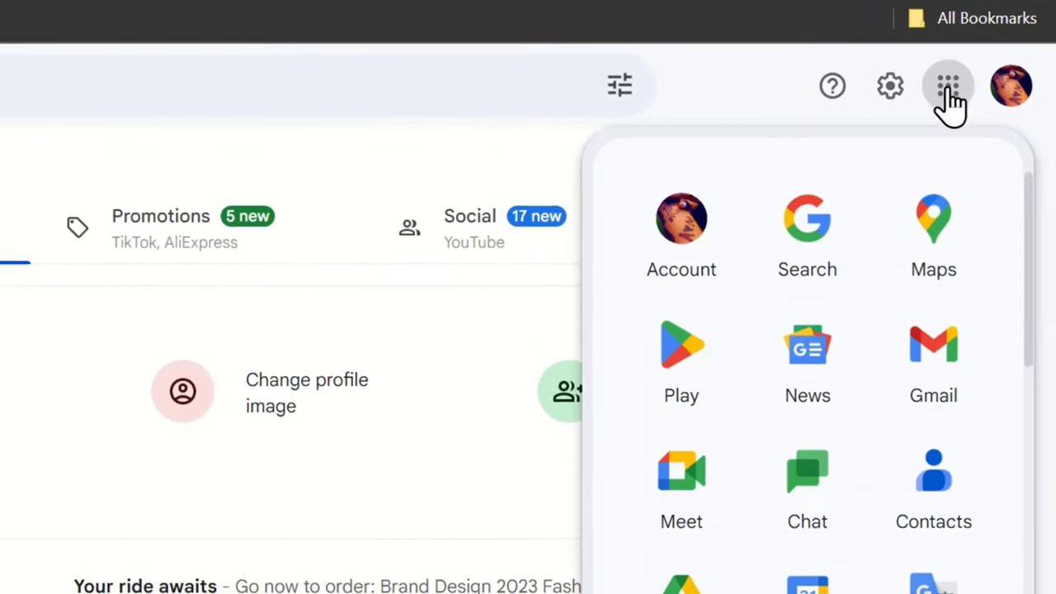
pyautogui.scroll(-3, 715, 338)
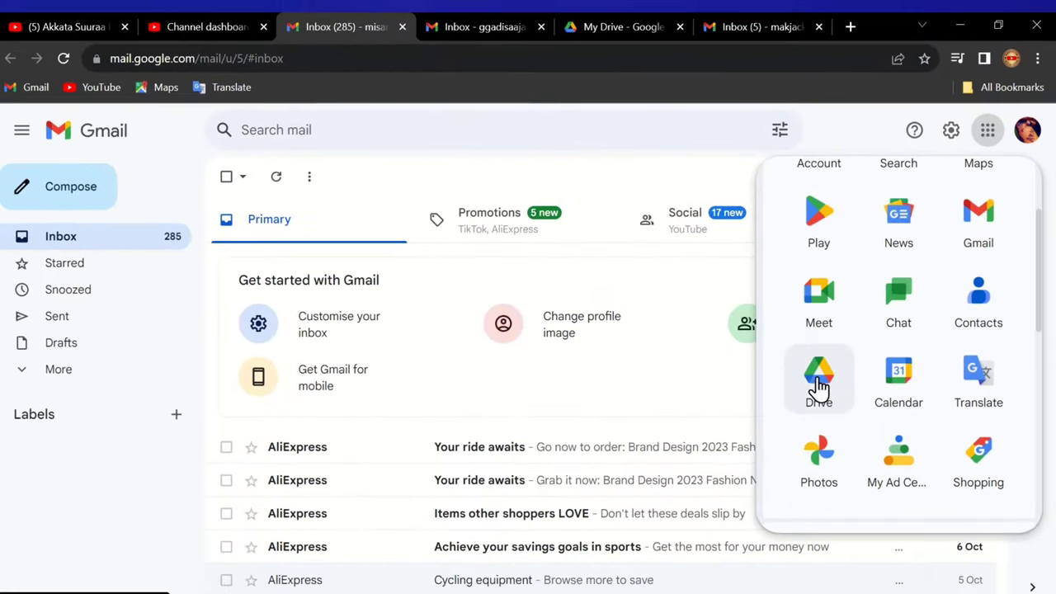
pyautogui.scroll(-3, 886, 248)
pyautogui.scroll(4, 896, 313)
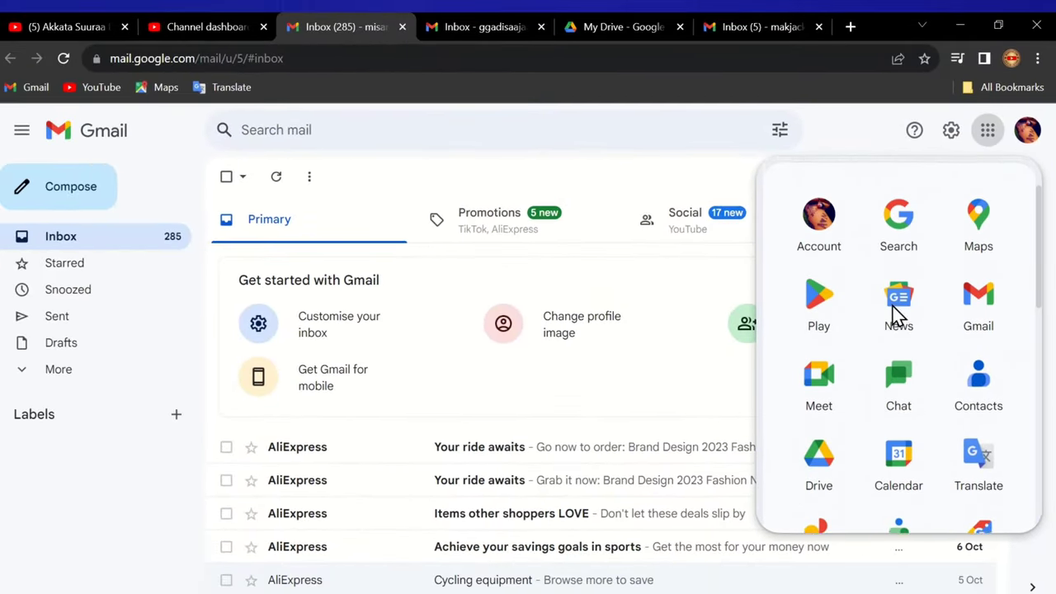
pyautogui.scroll(-1, 896, 312)
pyautogui.scroll(-1, 895, 312)
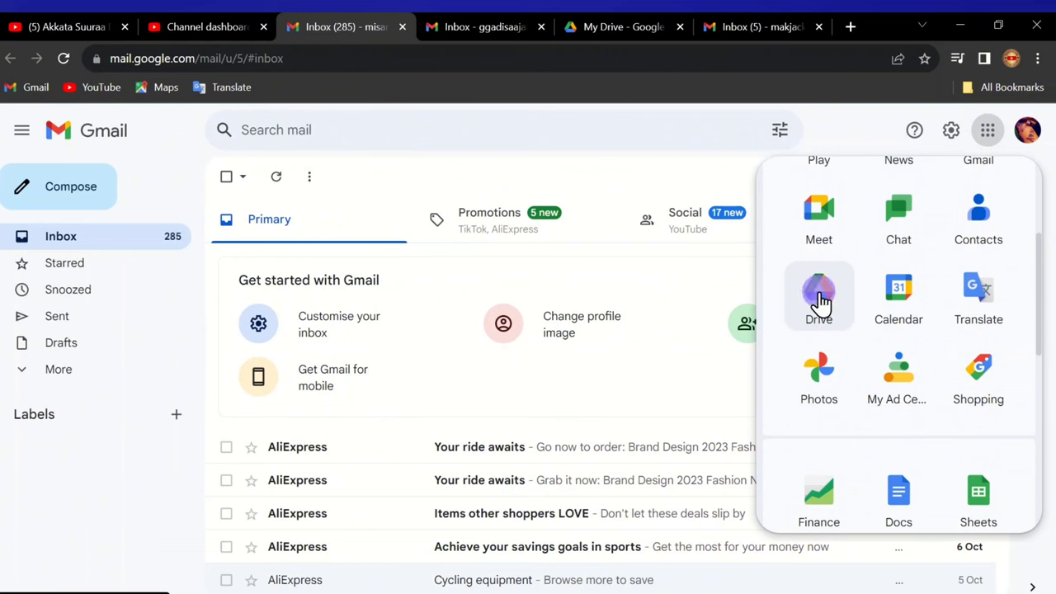
pyautogui.click(819, 297)
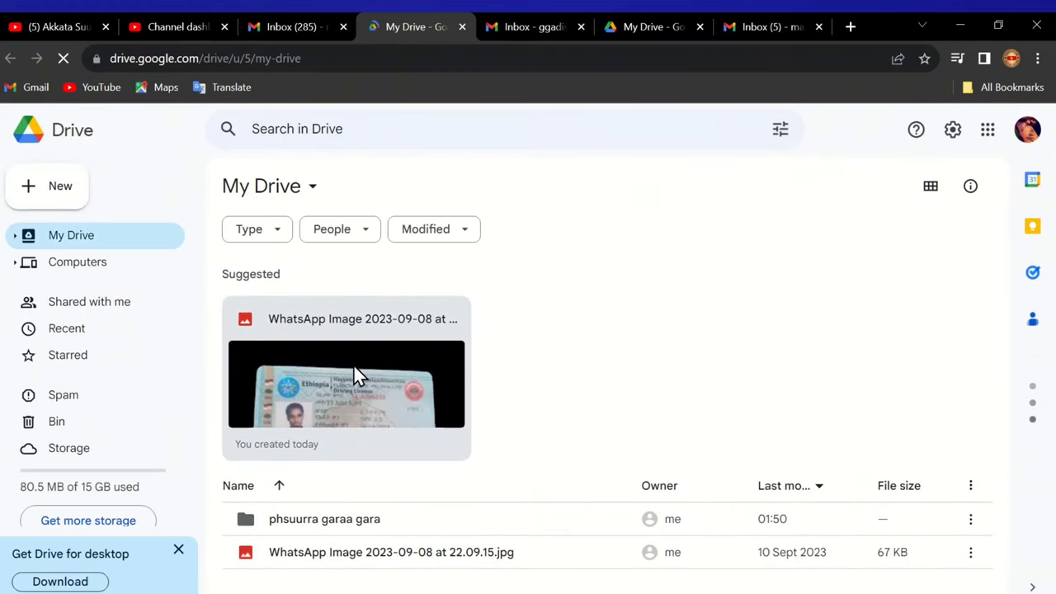
pyautogui.click(306, 198)
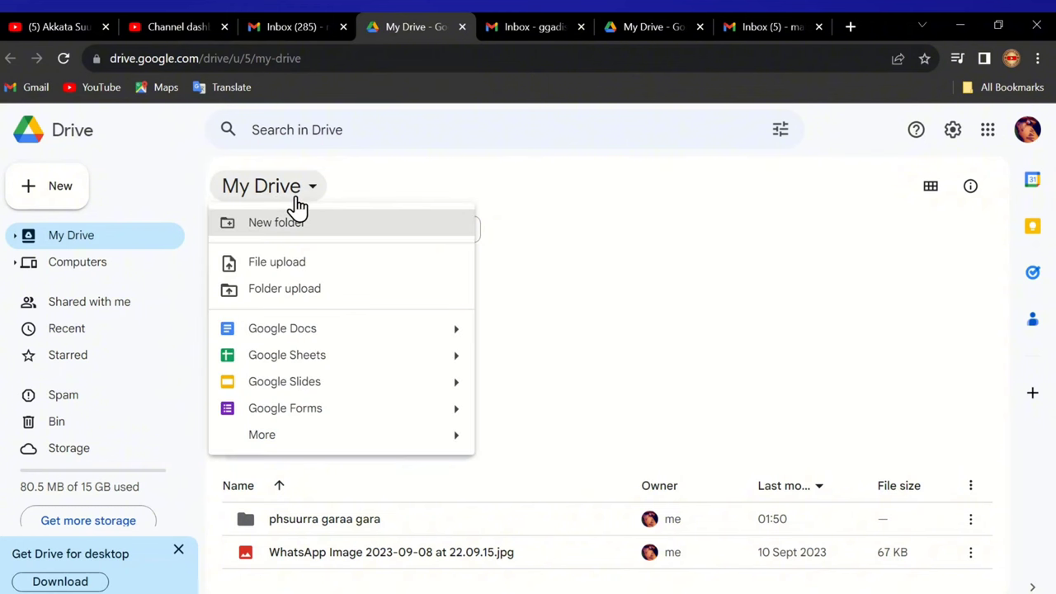
pyautogui.click(306, 264)
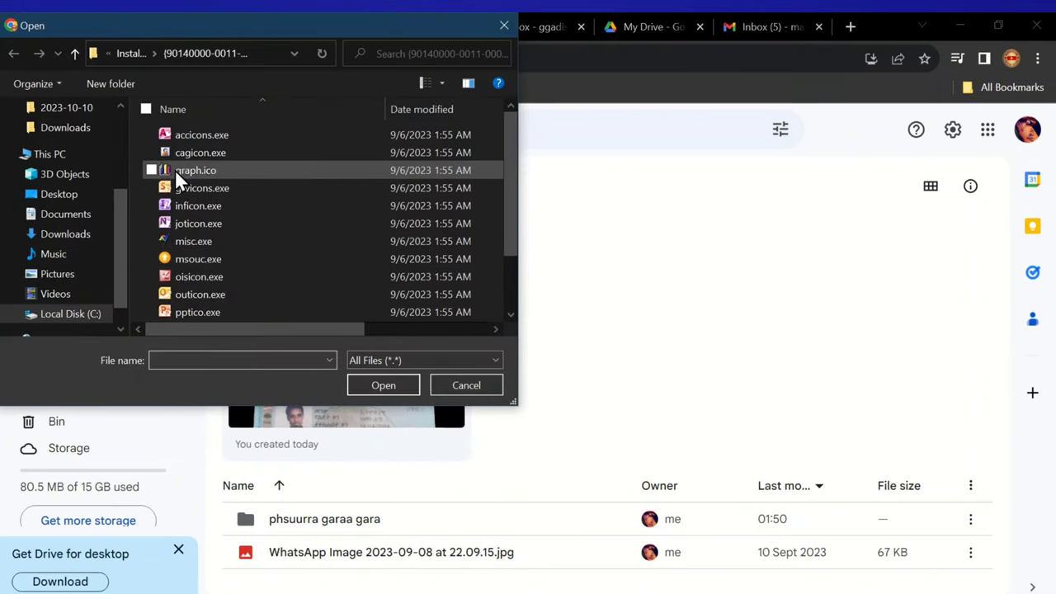
pyautogui.scroll(-1, 224, 193)
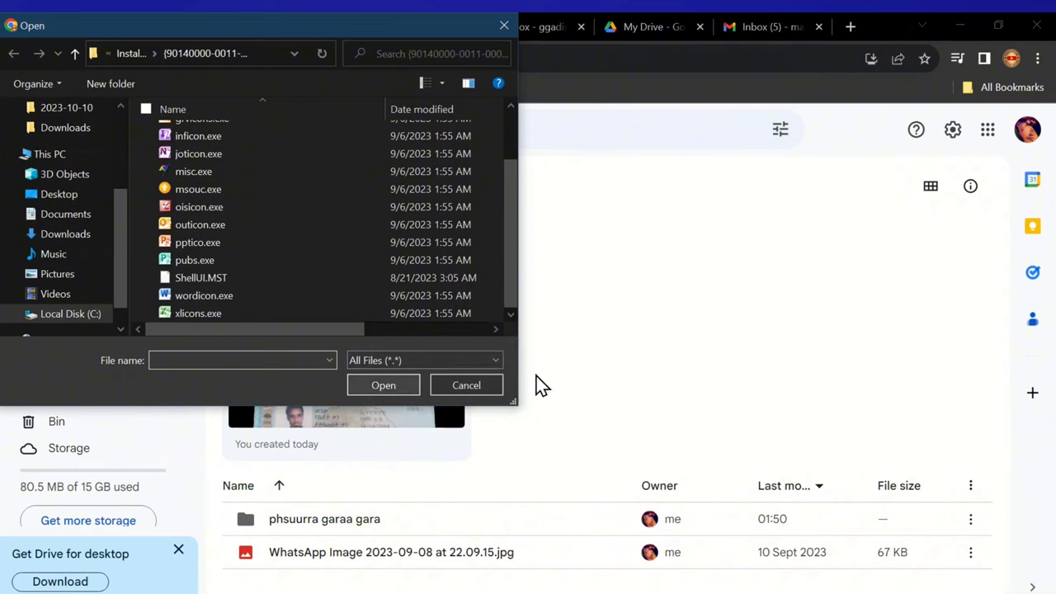
pyautogui.click(474, 386)
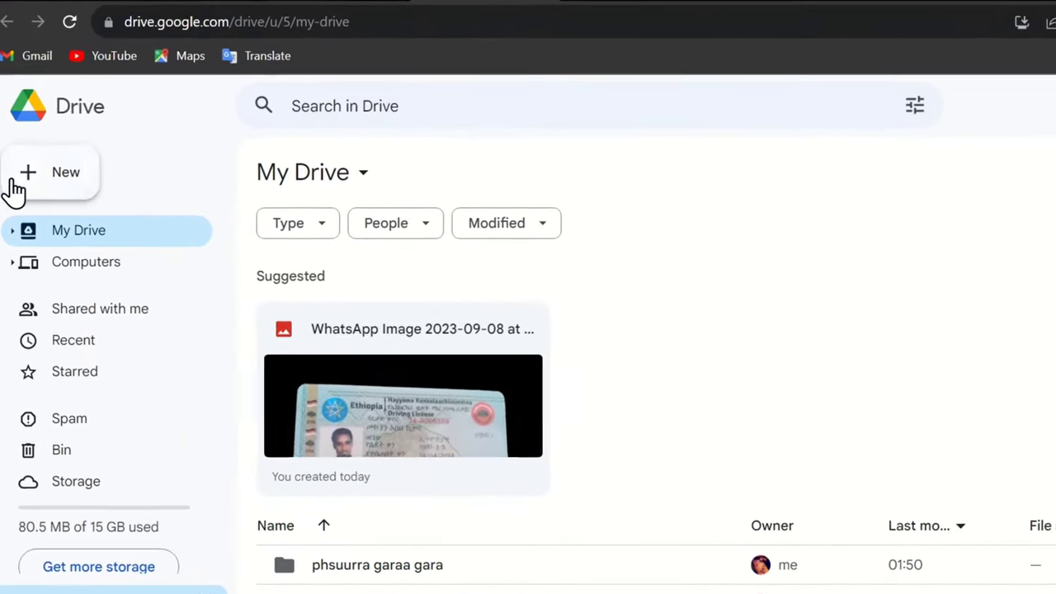
# Upload the file "xlicons.exe" from the installer folder on Local Disk (C:) to My Drive
pyautogui.click(48, 174)
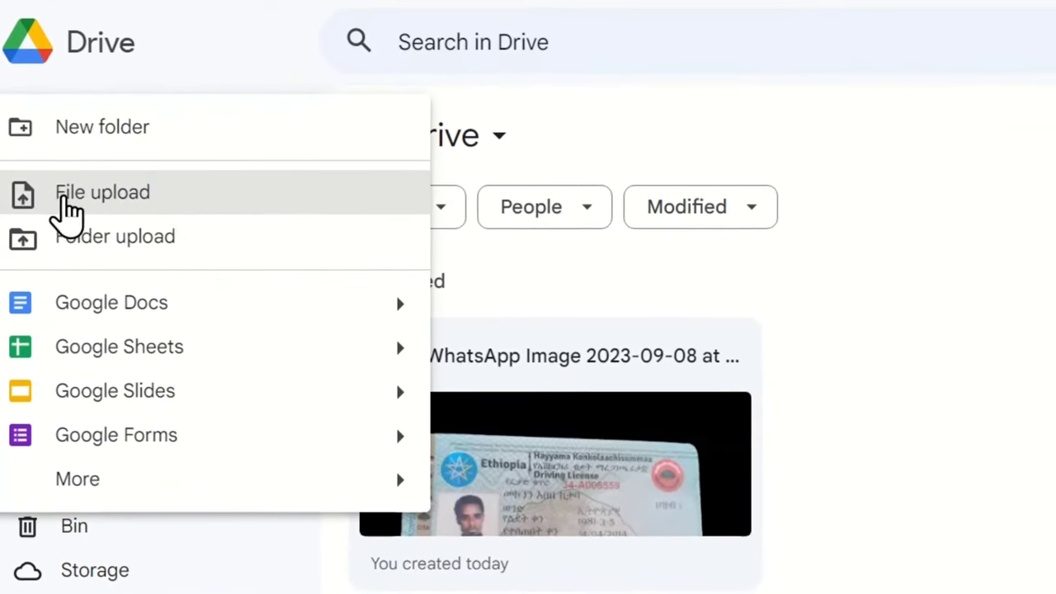
pyautogui.click(210, 201)
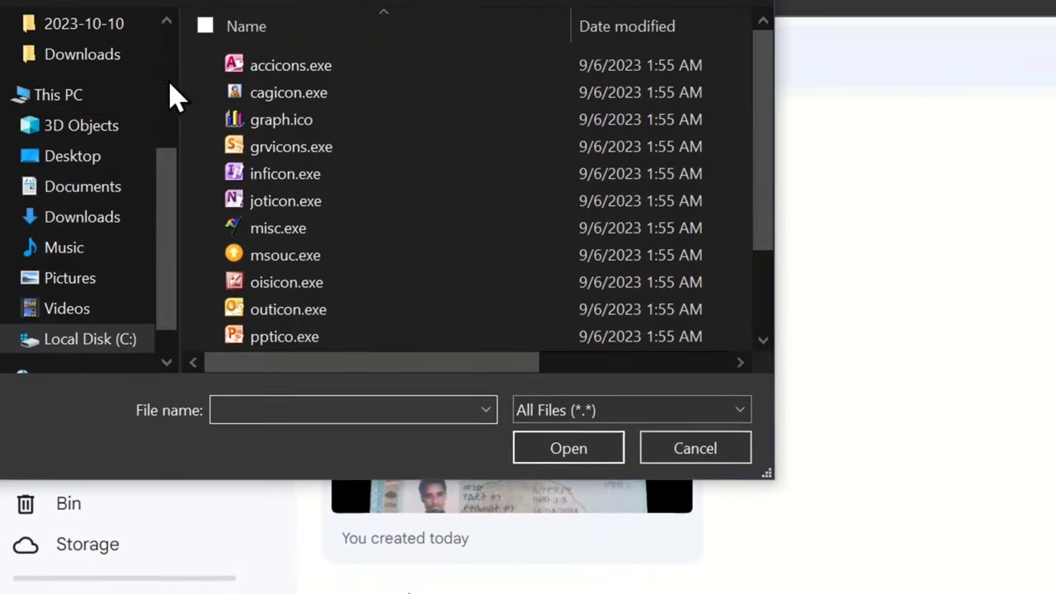
pyautogui.scroll(-1, 340, 274)
pyautogui.moveTo(383, 198)
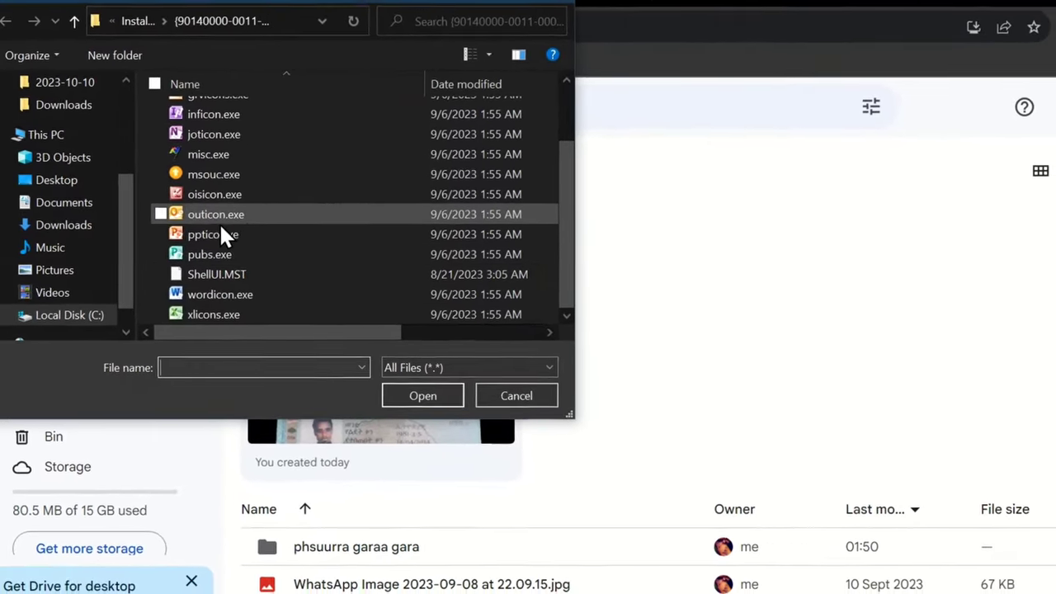
pyautogui.click(202, 311)
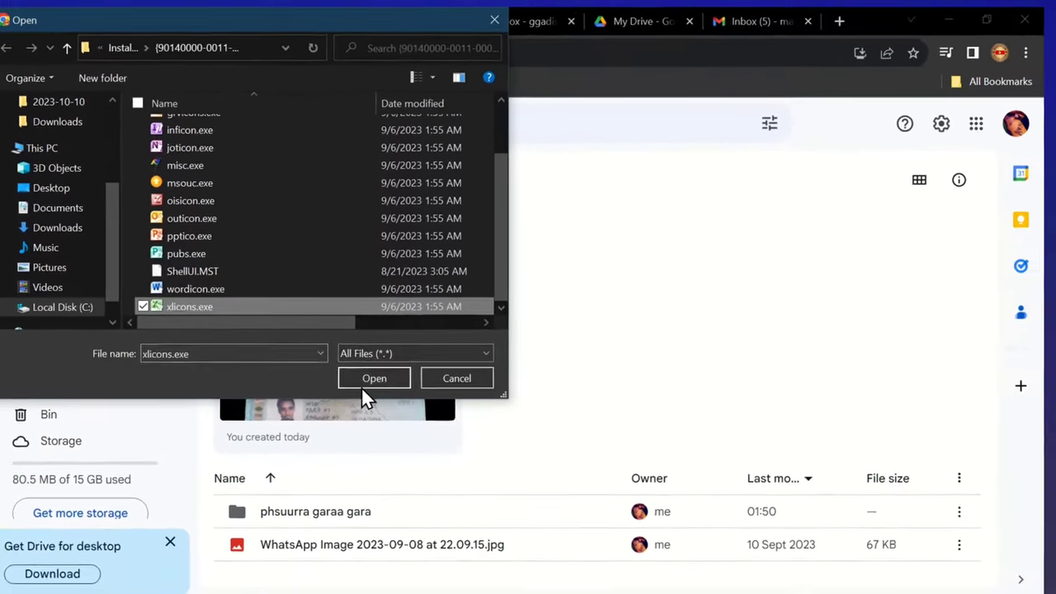
pyautogui.click(364, 374)
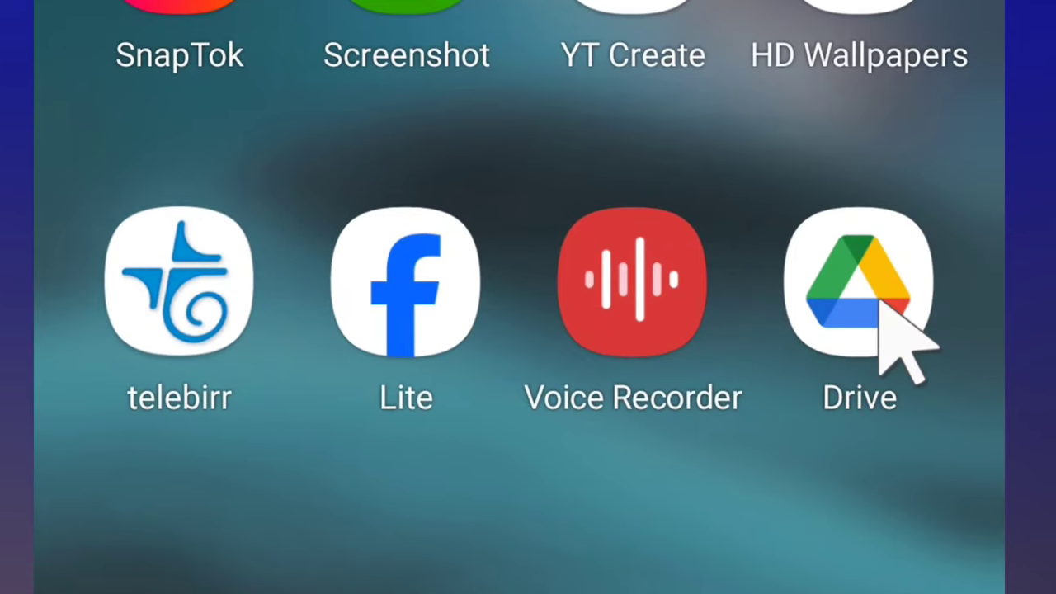
# Switch to the phone's home screen, open the Play Store and start a search for apps
pyautogui.press('Escape')
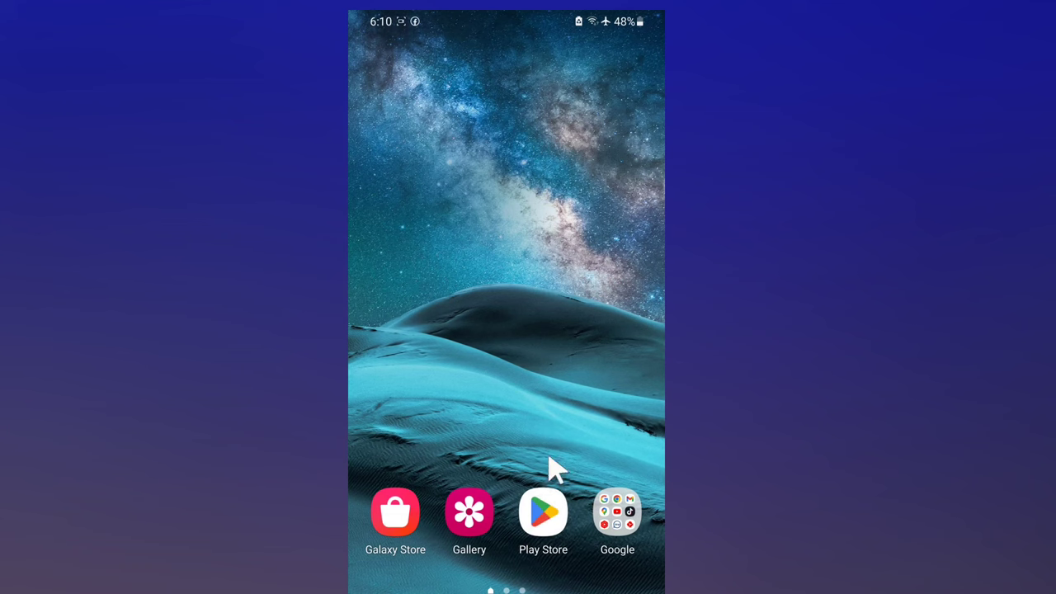
pyautogui.click(545, 515)
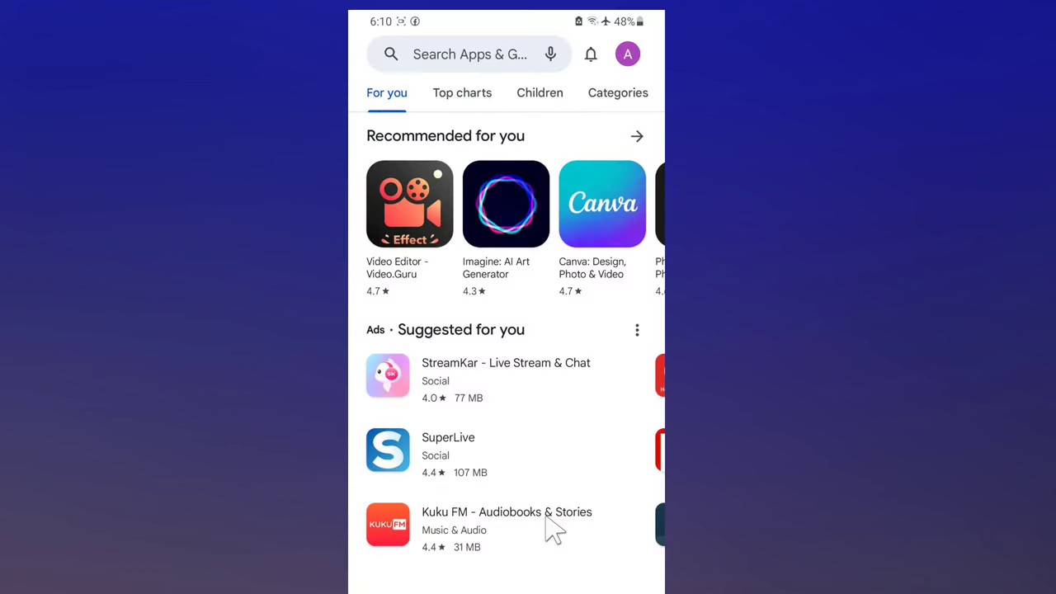
pyautogui.click(470, 54)
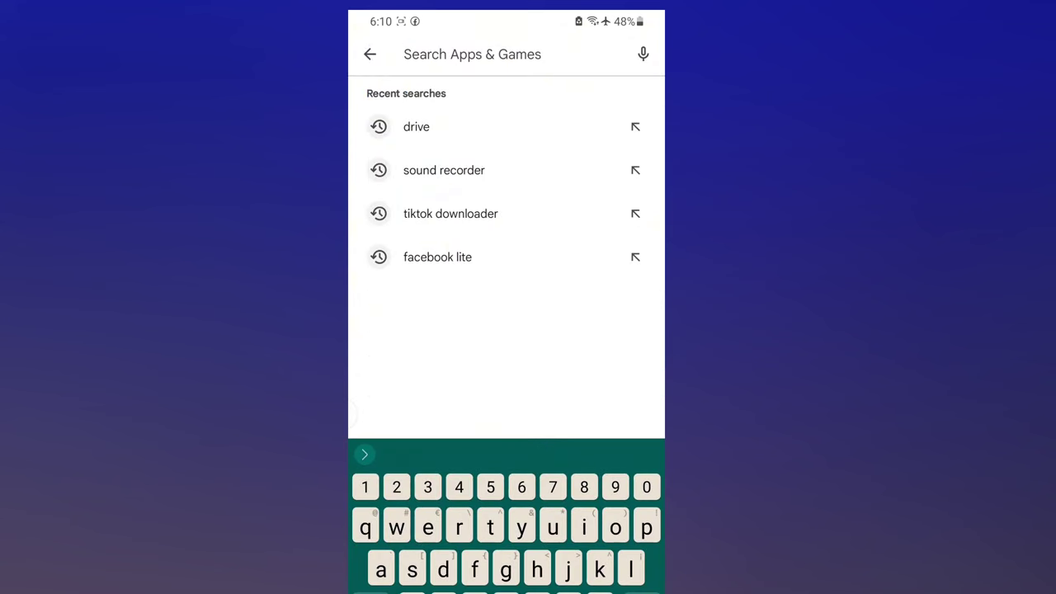